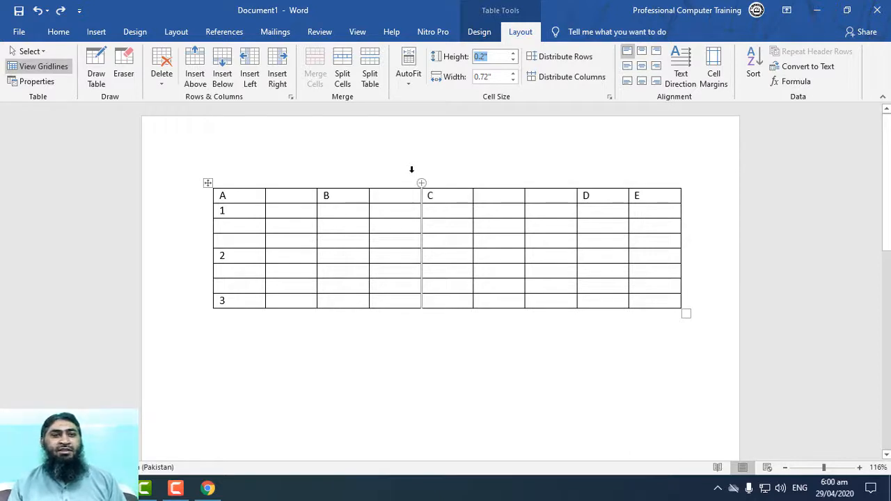
Set the height of the table's header row to 0.3".
{"action": "left_click", "coordinate": [356, 199]}
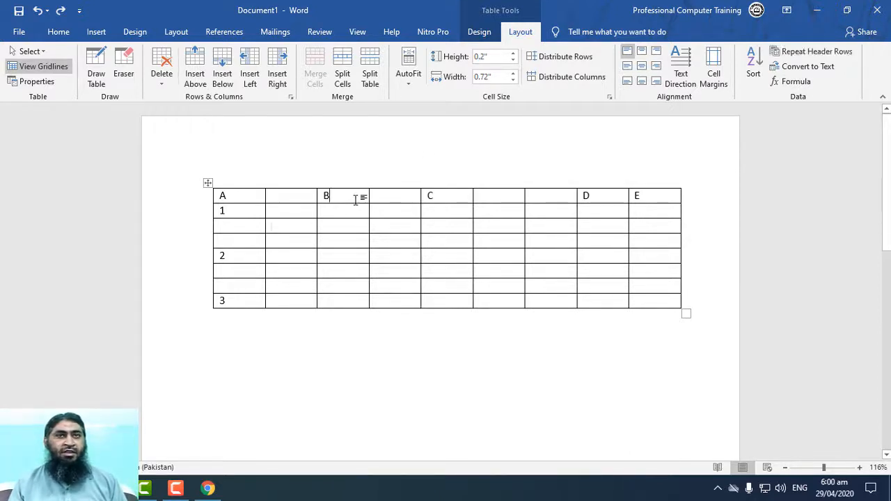
{"action": "left_click", "coordinate": [512, 54]}
{"action": "left_click", "coordinate": [512, 54]}
{"action": "left_click", "coordinate": [512, 54]}
{"action": "left_click", "coordinate": [512, 54]}
{"action": "left_click", "coordinate": [513, 61]}
{"action": "left_click", "coordinate": [512, 62]}
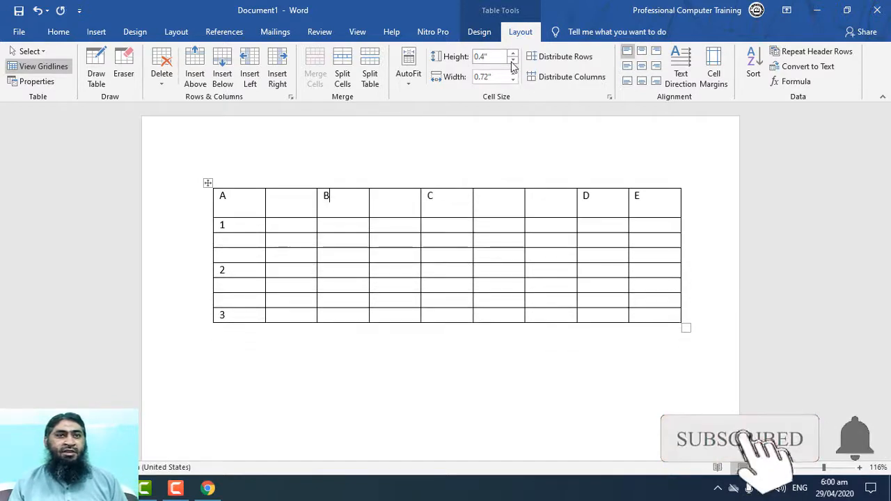
{"action": "left_click", "coordinate": [513, 62]}
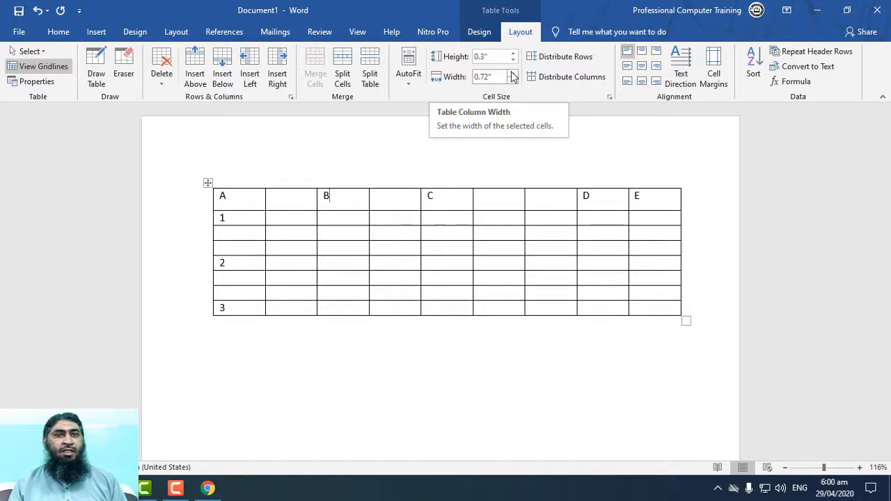
Set the width of the column headed B to 0.7".
{"action": "left_click", "coordinate": [513, 73]}
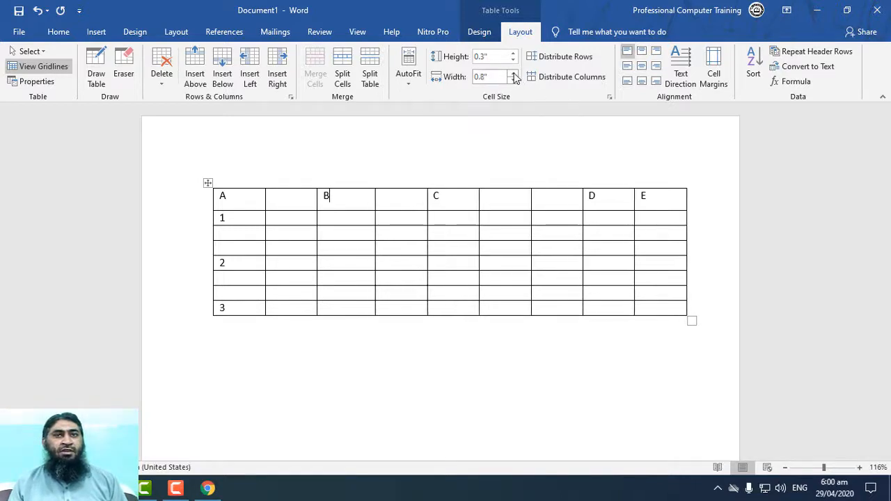
{"action": "left_click", "coordinate": [513, 73]}
{"action": "left_click", "coordinate": [514, 73]}
{"action": "left_click", "coordinate": [513, 80]}
{"action": "left_click", "coordinate": [514, 81]}
{"action": "left_click", "coordinate": [513, 80]}
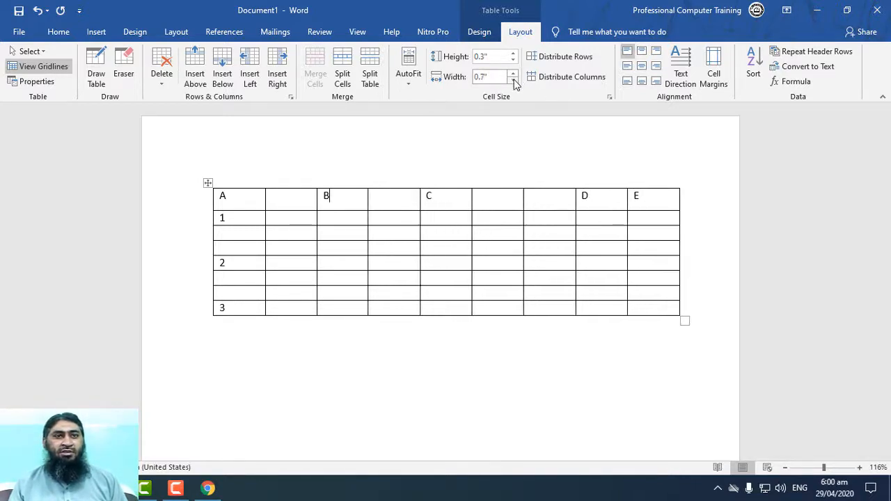
{"action": "left_click", "coordinate": [514, 81]}
{"action": "left_click", "coordinate": [513, 75]}
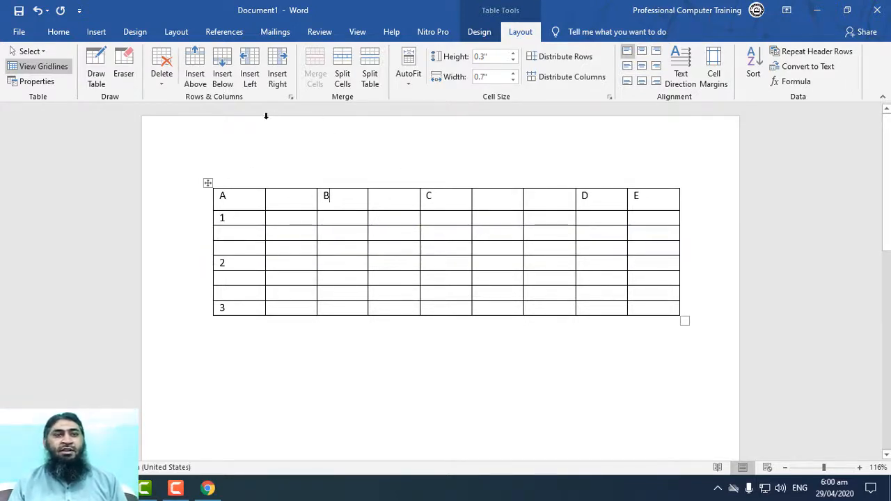
Select the whole table and set the height of all its rows to 0.4".
{"action": "left_click", "coordinate": [207, 183]}
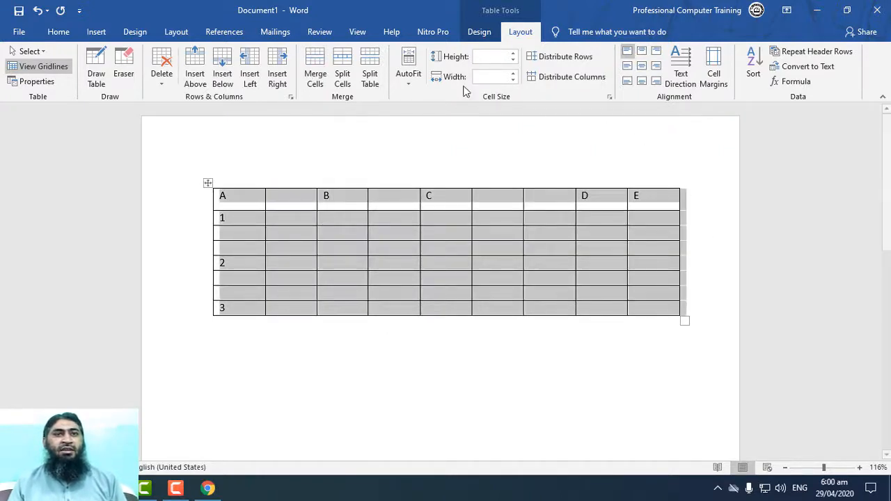
{"action": "left_click", "coordinate": [515, 60]}
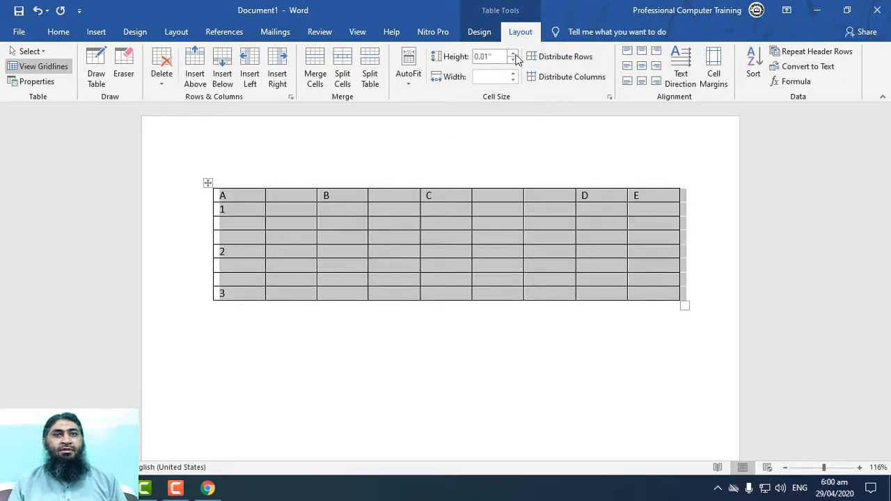
{"action": "left_click", "coordinate": [516, 56]}
{"action": "left_click", "coordinate": [516, 56]}
{"action": "left_click", "coordinate": [516, 56]}
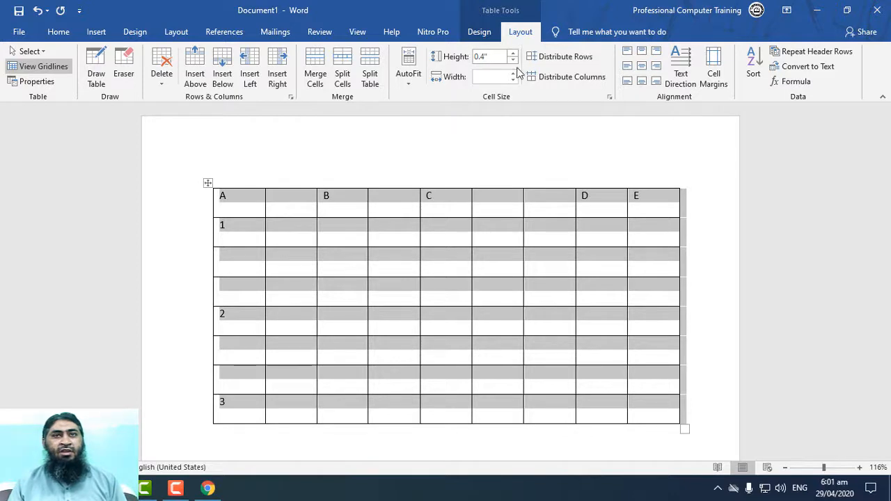
Set the width of all columns in the selected table to 0.7".
{"action": "left_click", "coordinate": [516, 78]}
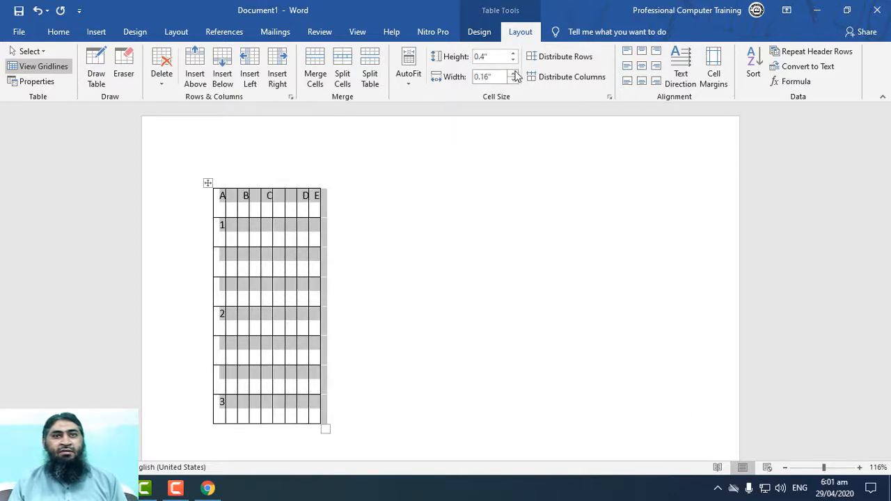
{"action": "left_click", "coordinate": [516, 74]}
{"action": "left_click", "coordinate": [515, 74]}
{"action": "left_click", "coordinate": [515, 73]}
{"action": "left_click", "coordinate": [516, 74]}
{"action": "left_click", "coordinate": [516, 74]}
{"action": "left_click", "coordinate": [515, 74]}
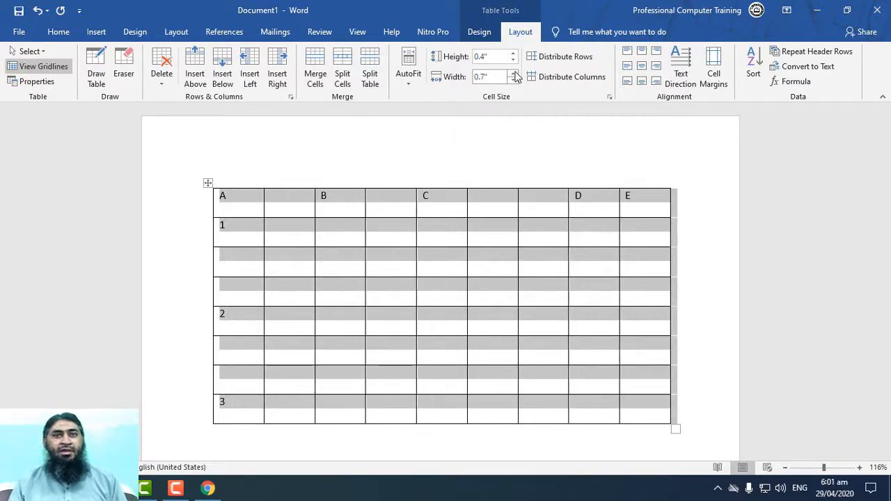
Distribute the table's rows and columns evenly, then deselect the table.
{"action": "left_click", "coordinate": [565, 61]}
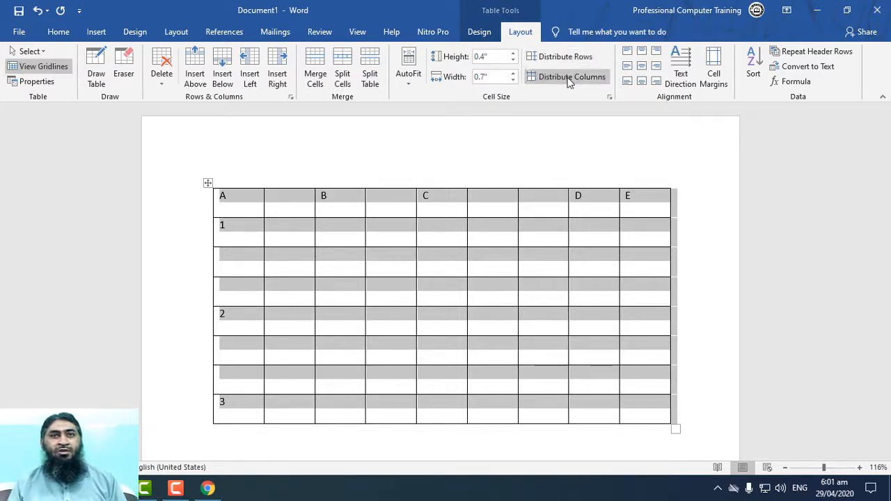
{"action": "left_click", "coordinate": [568, 79]}
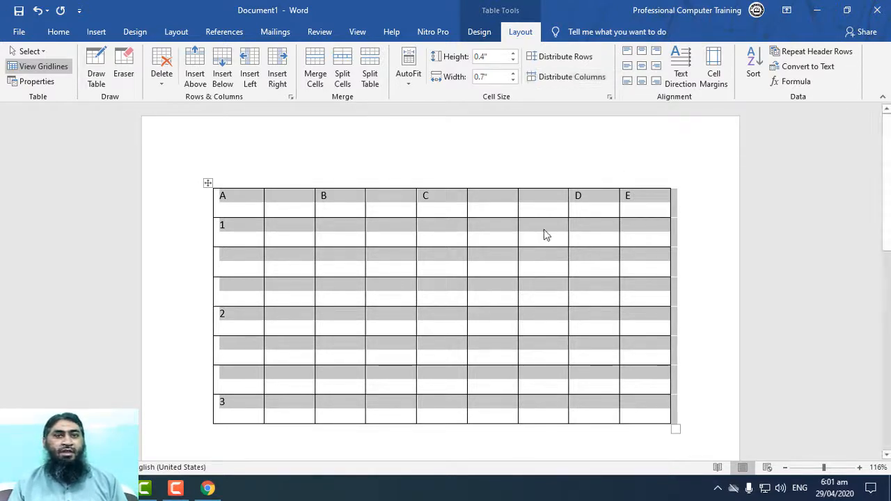
{"action": "left_click", "coordinate": [529, 254]}
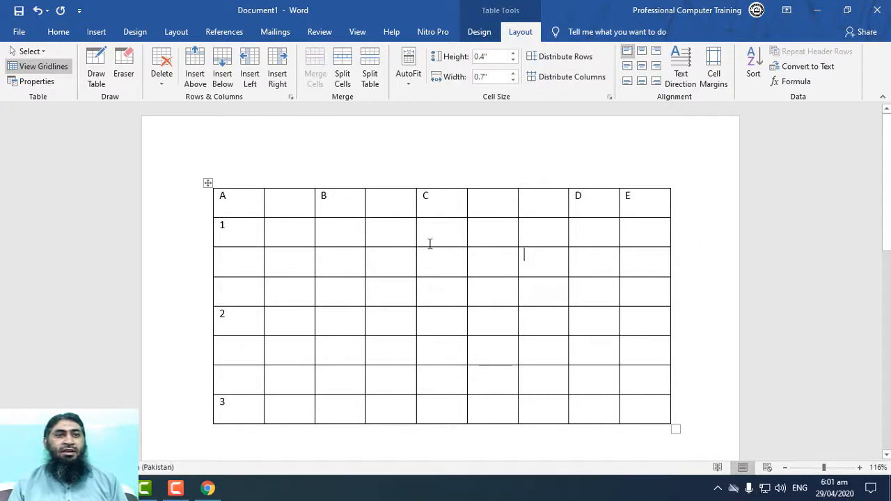
Increase the height of the header row containing A to E to 0.9".
{"action": "left_click", "coordinate": [642, 206]}
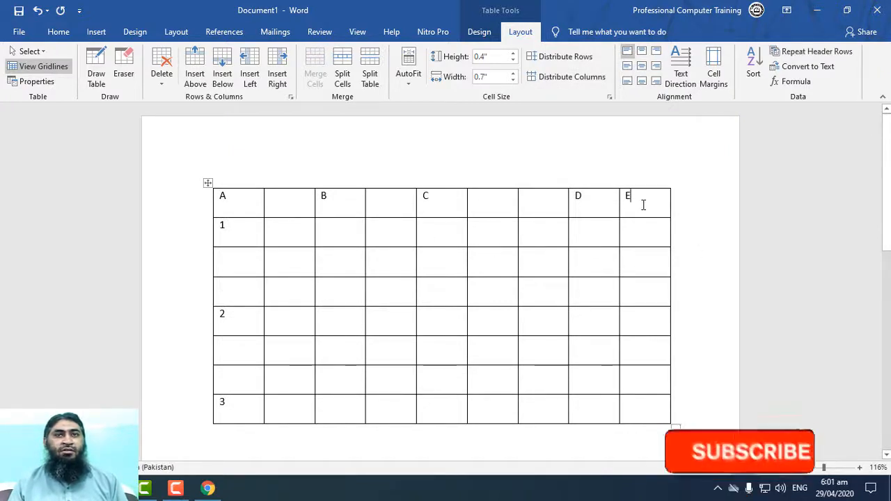
{"action": "left_click", "coordinate": [513, 54]}
{"action": "left_click", "coordinate": [513, 54]}
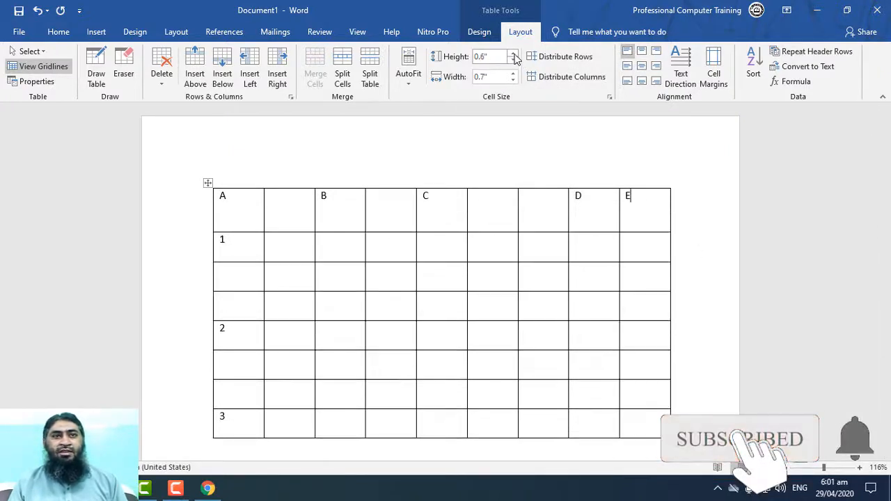
{"action": "left_click", "coordinate": [513, 53]}
{"action": "left_click", "coordinate": [513, 53]}
{"action": "left_click", "coordinate": [513, 54]}
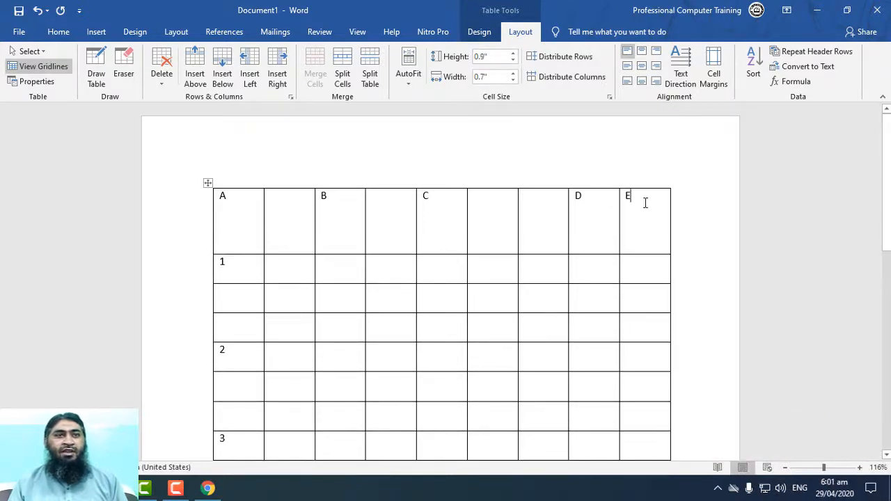
Try the different cell alignments on the whole header row, finishing with its text centred horizontally and vertically.
{"action": "left_click_drag", "start_coordinate": [645, 201], "coordinate": [216, 186]}
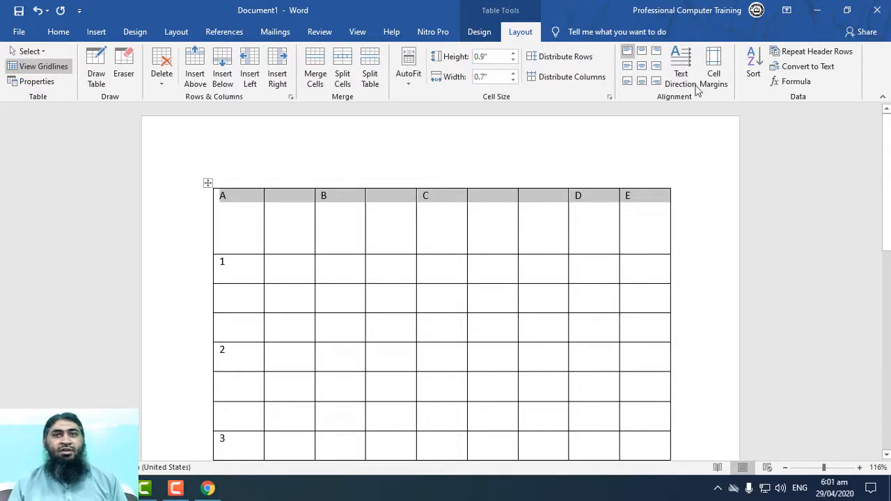
{"action": "left_click", "coordinate": [643, 54]}
{"action": "left_click", "coordinate": [656, 54]}
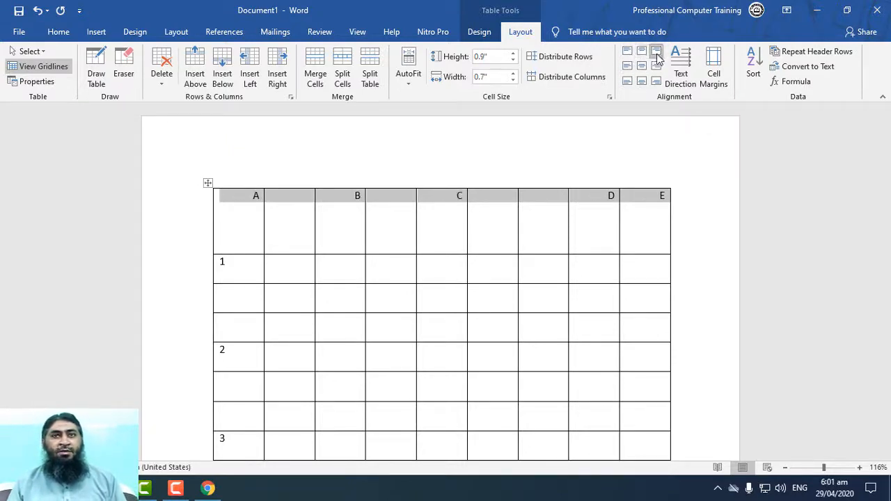
{"action": "left_click", "coordinate": [629, 66]}
{"action": "left_click", "coordinate": [643, 66]}
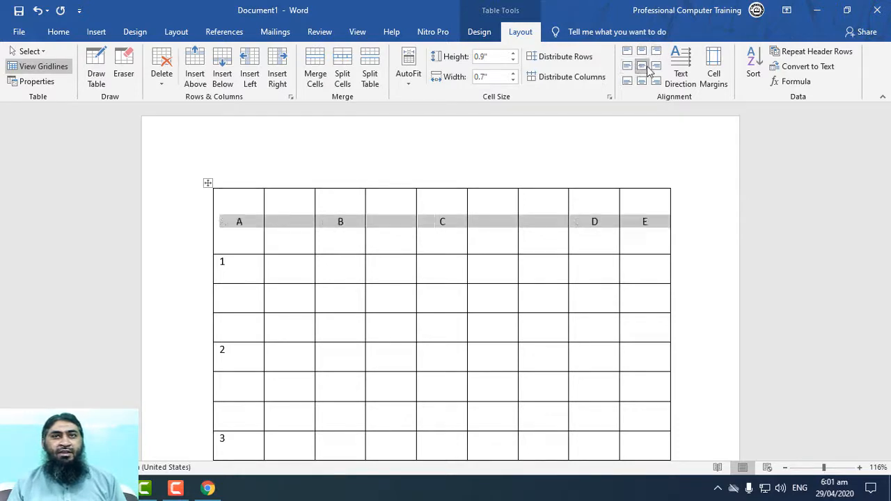
{"action": "left_click", "coordinate": [656, 65]}
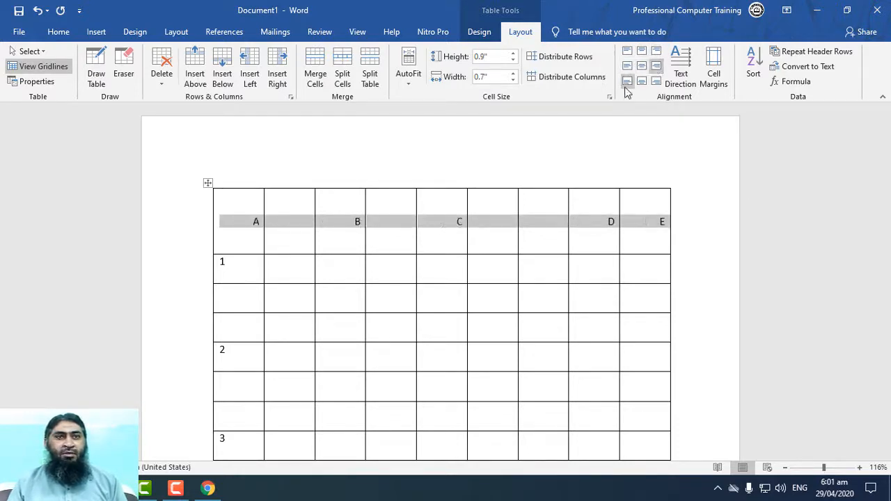
{"action": "left_click", "coordinate": [627, 81]}
{"action": "left_click", "coordinate": [640, 81]}
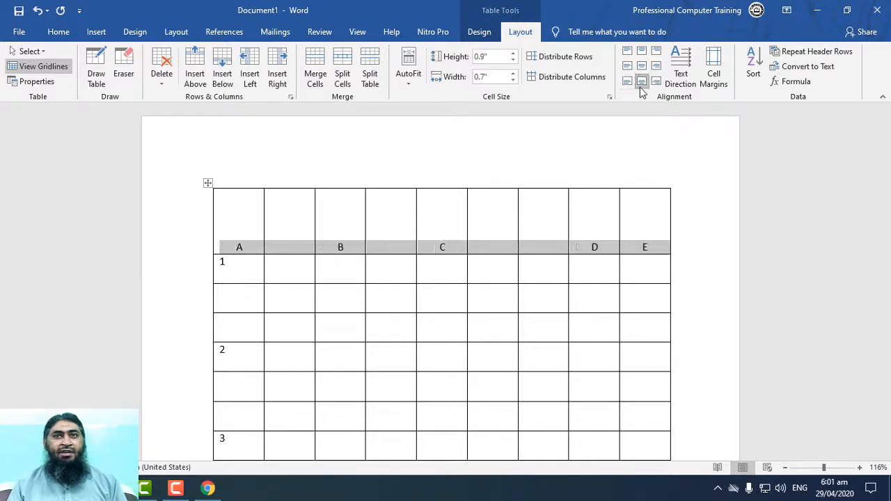
{"action": "left_click", "coordinate": [656, 82]}
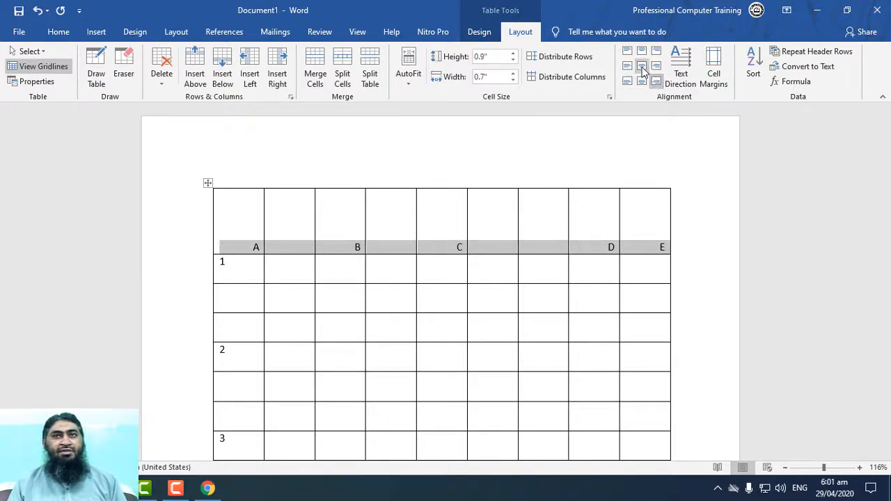
{"action": "left_click", "coordinate": [641, 66]}
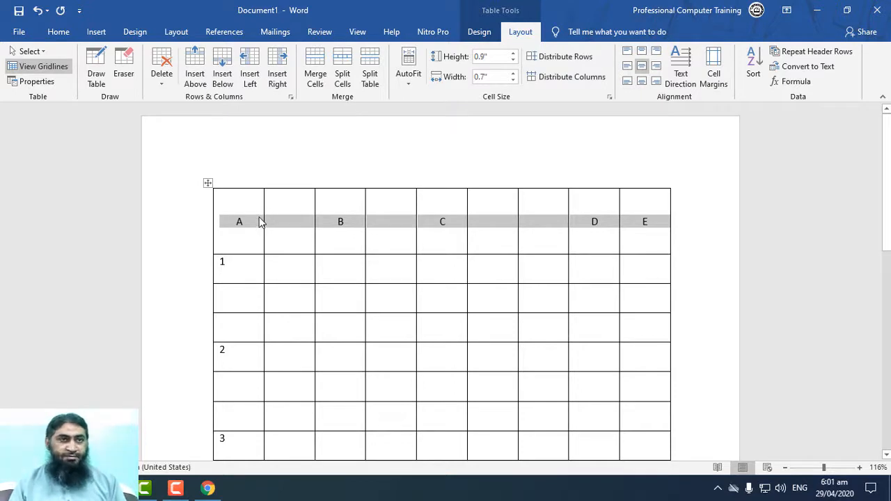
Replace the A in the first header cell with "Online" and enter "Computer" in the header cell beside it.
{"action": "key", "text": "Left"}
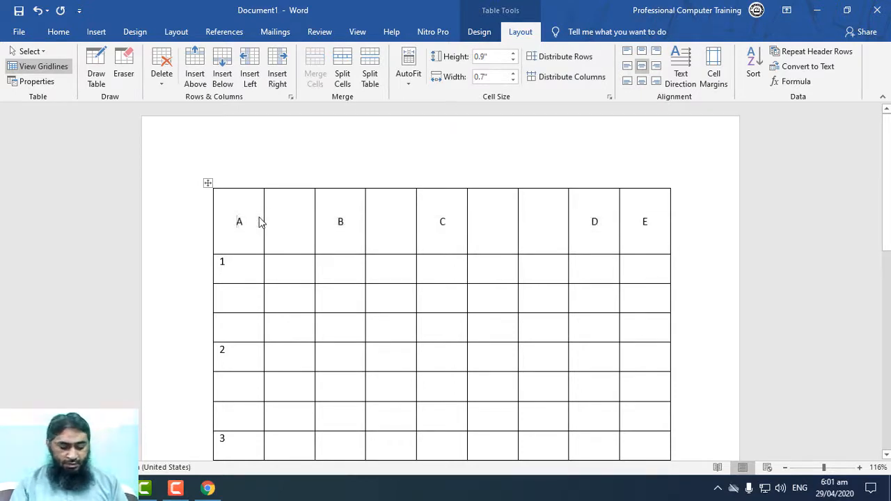
{"action": "key", "text": "Delete"}
{"action": "type", "text": "R"}
{"action": "key", "text": "BackSpace"}
{"action": "key", "text": "BackSpace"}
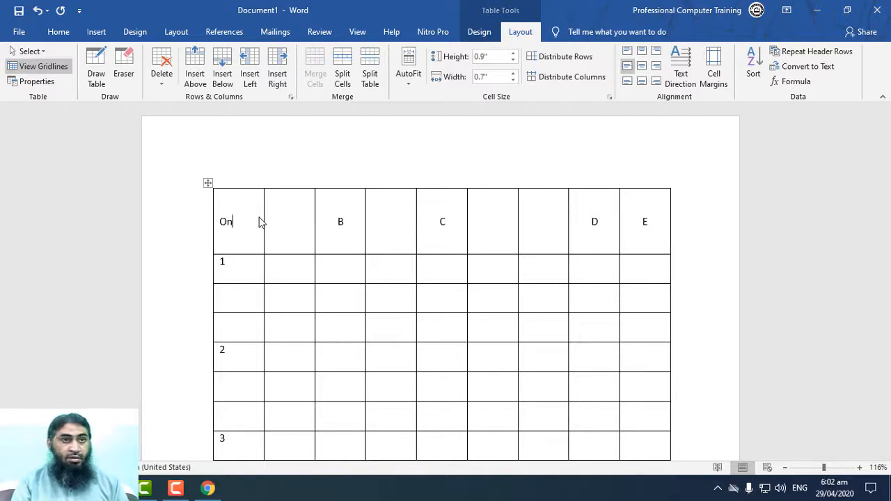
{"action": "type", "text": "Online"}
{"action": "left_click", "coordinate": [286, 233]}
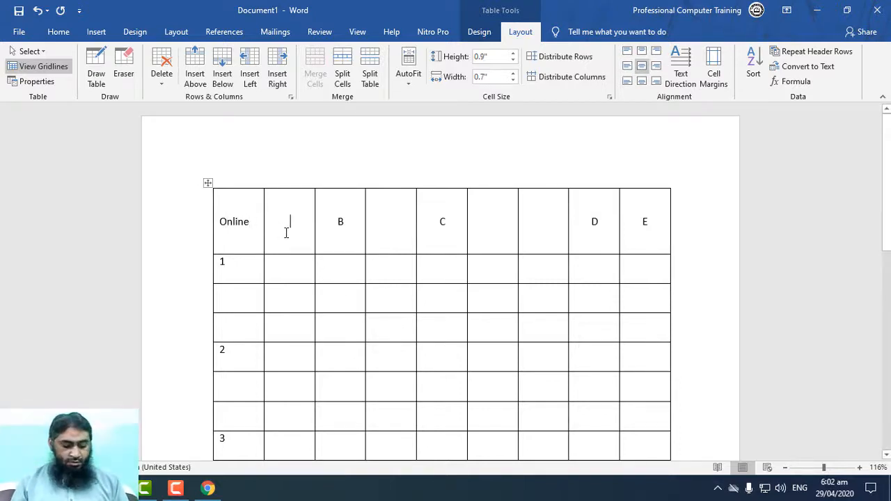
{"action": "type", "text": "Computer"}
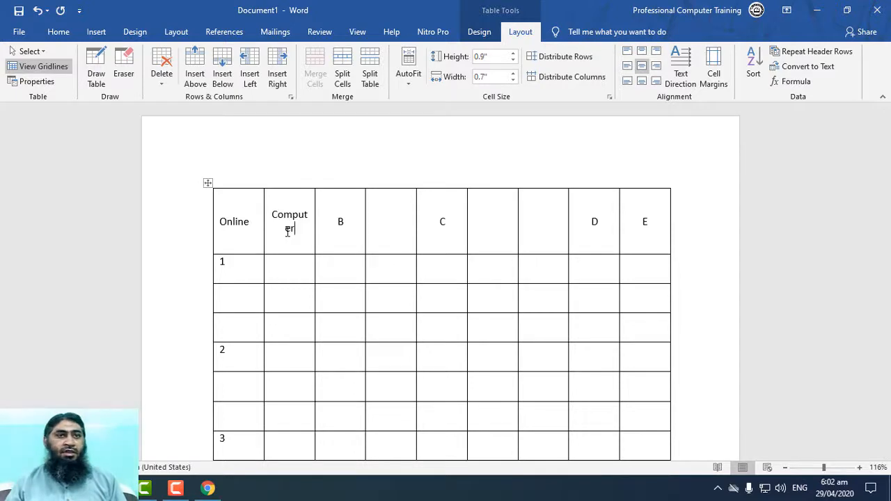
Cycle the text direction of the Online and Computer cells, finishing with the text rotated to read downwards.
{"action": "left_click", "coordinate": [214, 202], "text": "shift"}
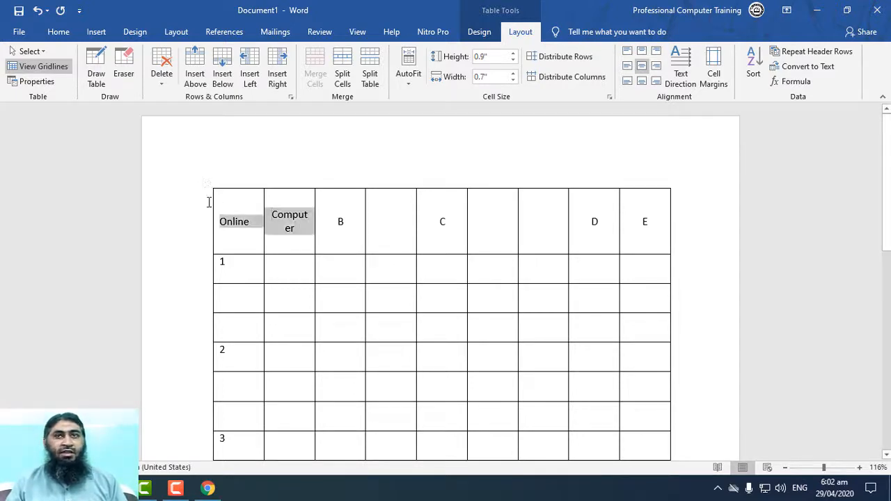
{"action": "left_click", "coordinate": [682, 75]}
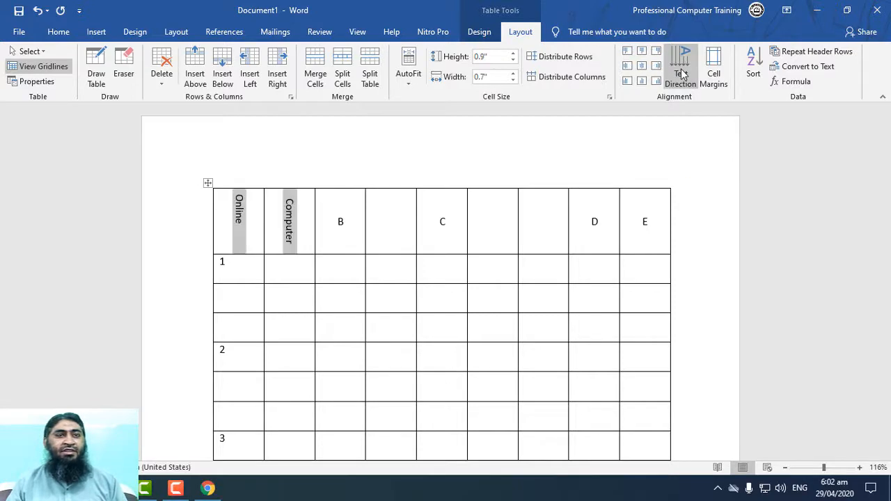
{"action": "left_click", "coordinate": [682, 75]}
{"action": "left_click", "coordinate": [682, 75]}
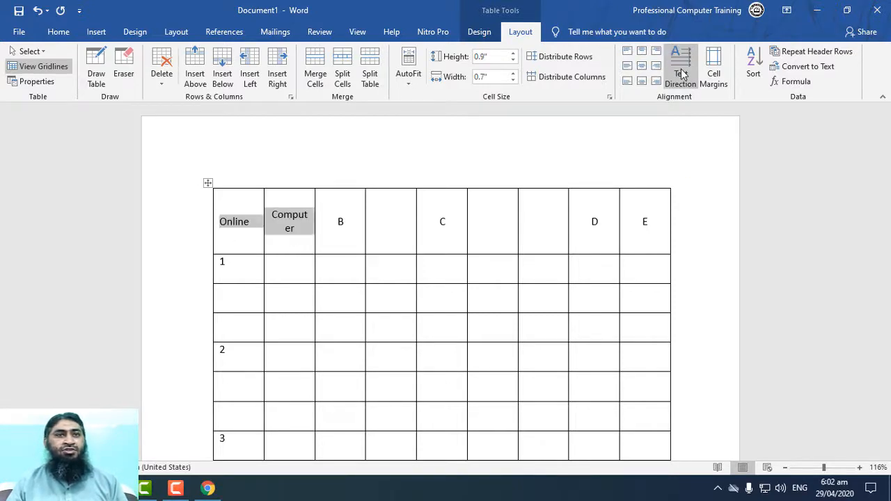
{"action": "left_click", "coordinate": [682, 74]}
{"action": "left_click", "coordinate": [681, 74]}
{"action": "left_click", "coordinate": [682, 75]}
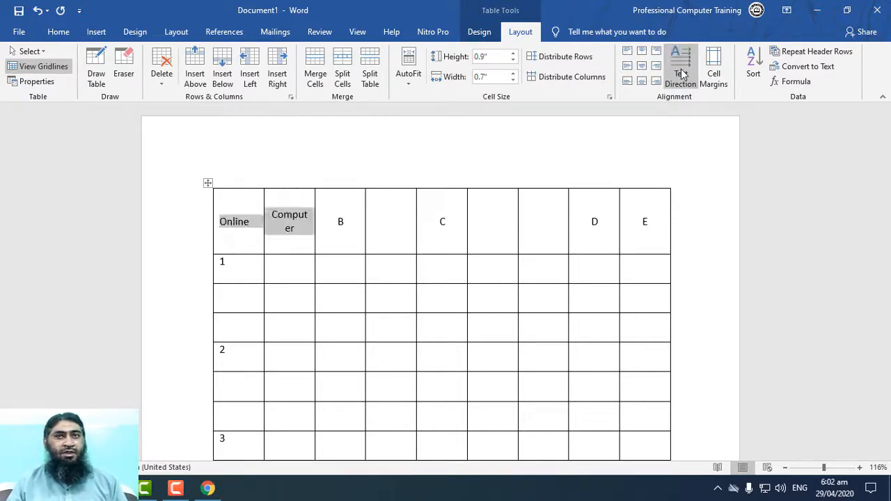
{"action": "left_click", "coordinate": [682, 75]}
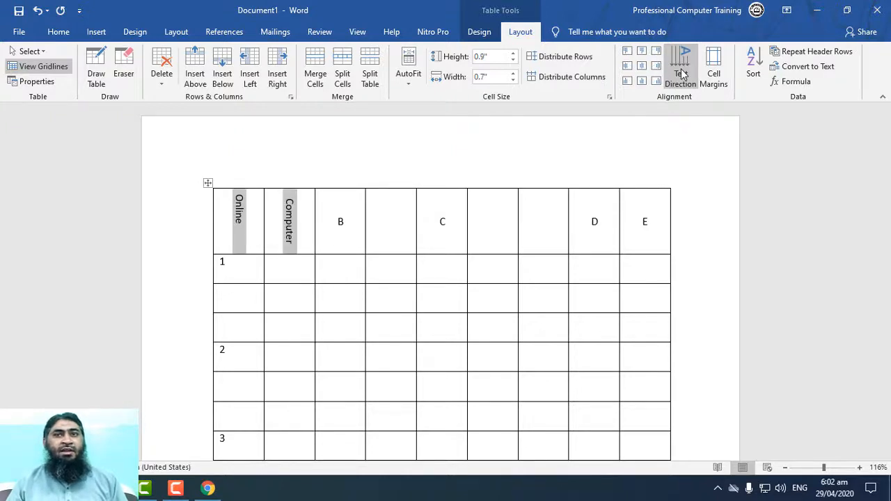
View the table's default cell margin options and dismiss the dialog.
{"action": "left_click", "coordinate": [713, 73]}
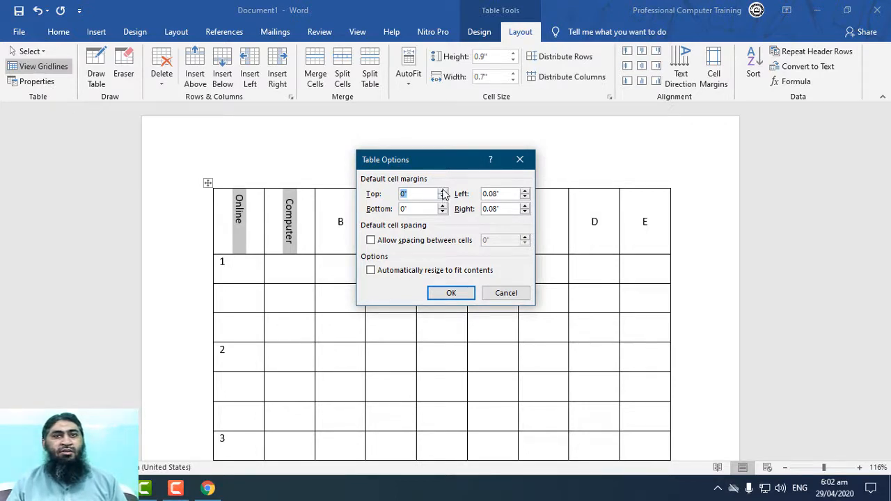
{"action": "left_click", "coordinate": [507, 293]}
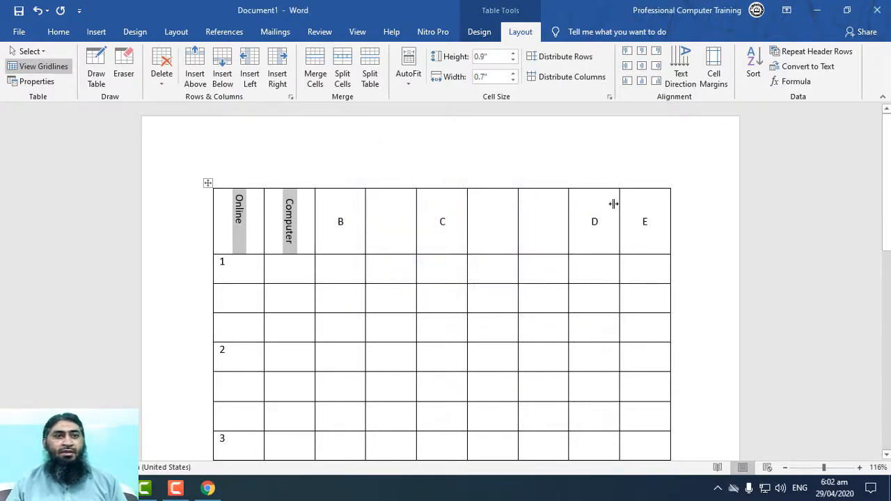
Cycle the text direction of the Online header cell until its text reads horizontally.
{"action": "left_click", "coordinate": [336, 303]}
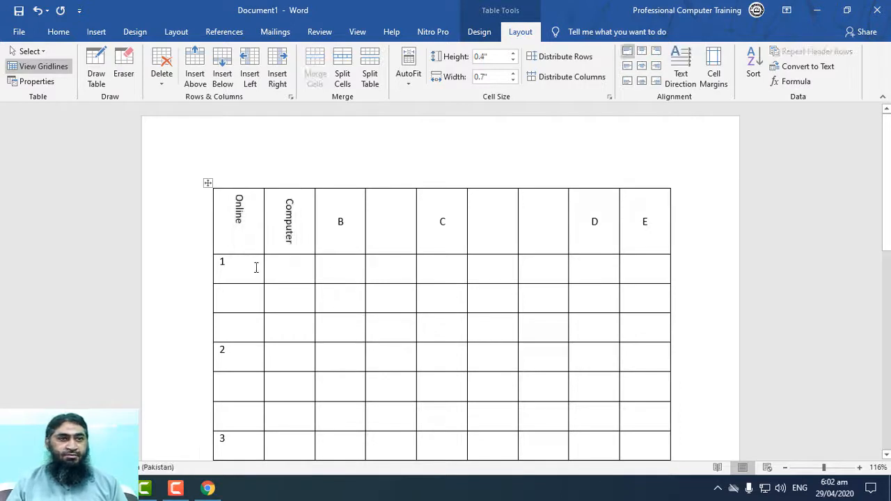
{"action": "left_click", "coordinate": [148, 264]}
{"action": "left_click", "coordinate": [427, 276]}
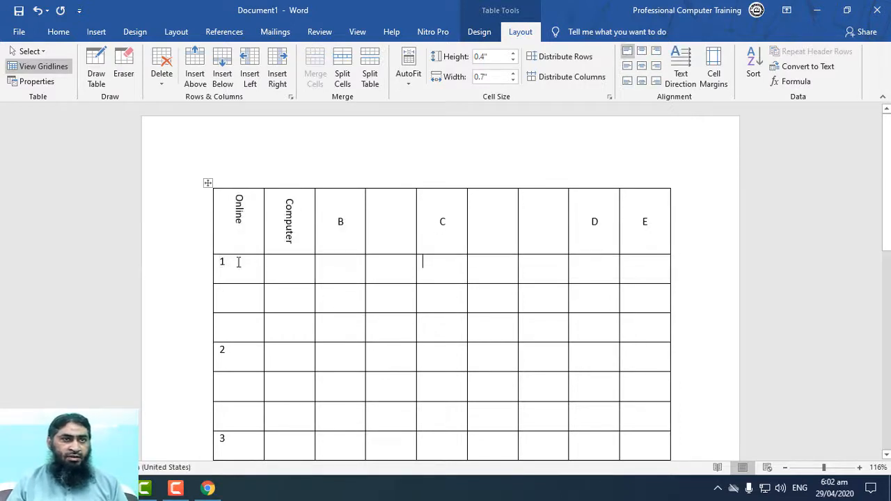
{"action": "double_click", "coordinate": [240, 219]}
{"action": "left_click", "coordinate": [680, 66]}
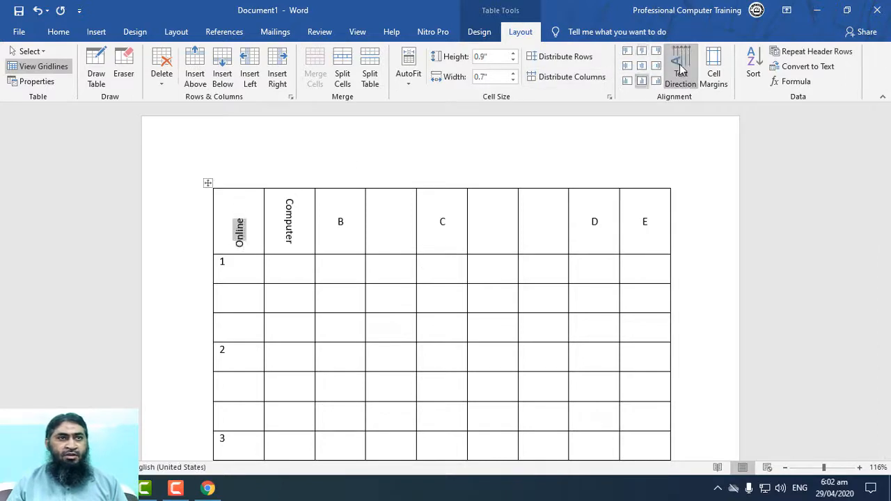
{"action": "left_click", "coordinate": [680, 66]}
Replace Online with A and fill the first-column cells below with F, E, D, C and B, emptying the last two cells.
{"action": "key", "text": "BackSpace"}
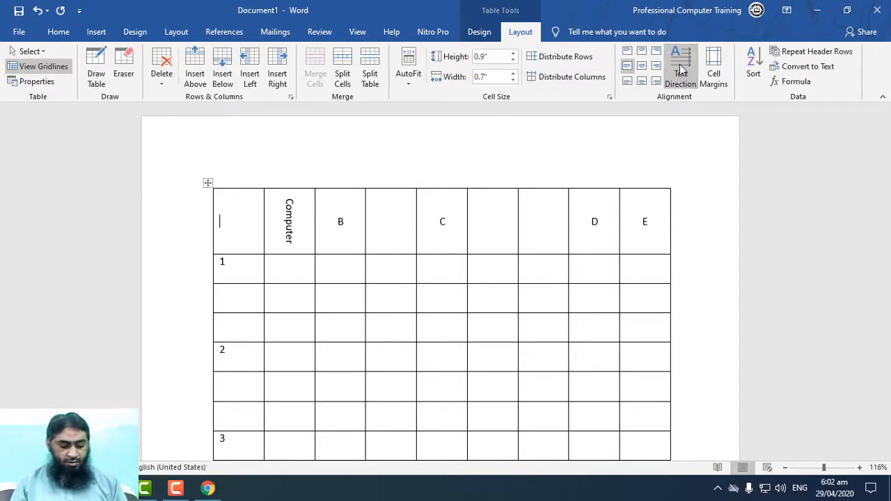
{"action": "type", "text": "A"}
{"action": "key", "text": "Down"}
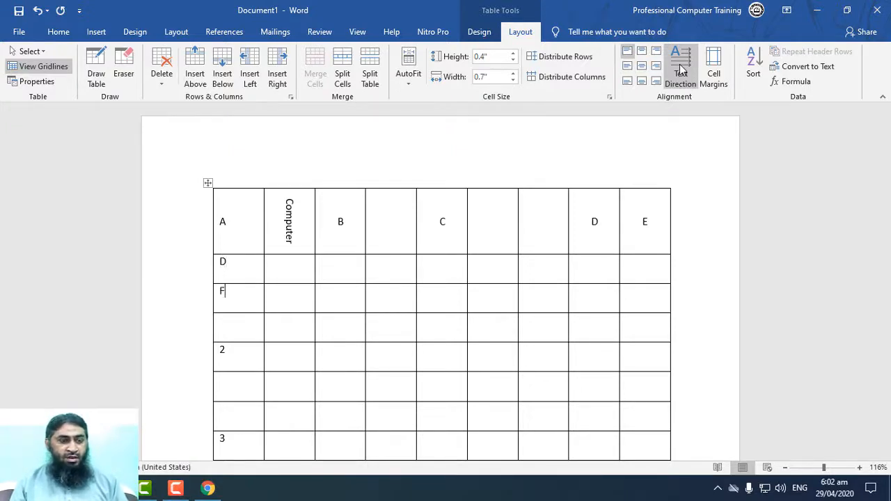
{"action": "key", "text": "Down"}
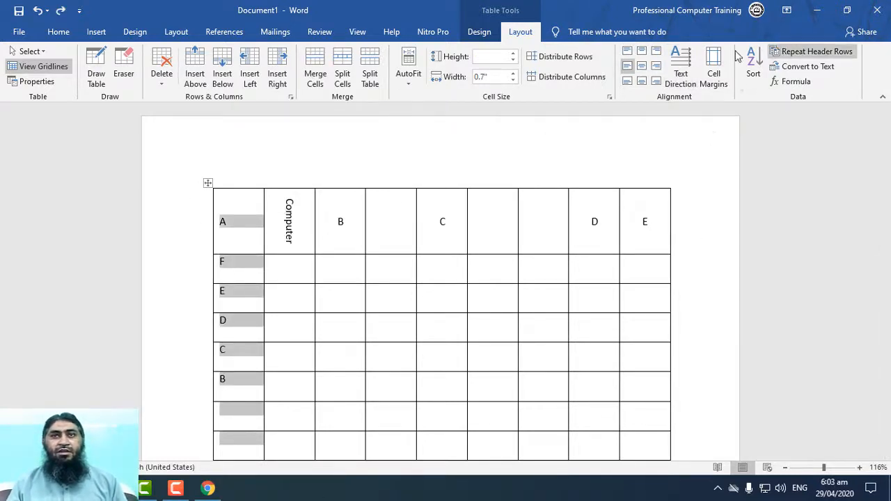
Sort the table rows by column A as text in ascending order, treating the first row as a header.
{"action": "scroll", "coordinate": [581, 186], "scroll_direction": "down", "scroll_amount": 2}
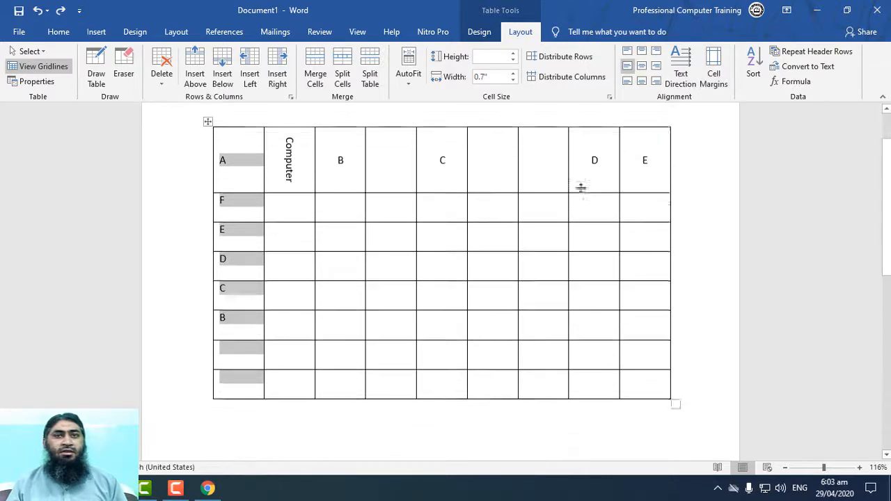
{"action": "left_click", "coordinate": [759, 71]}
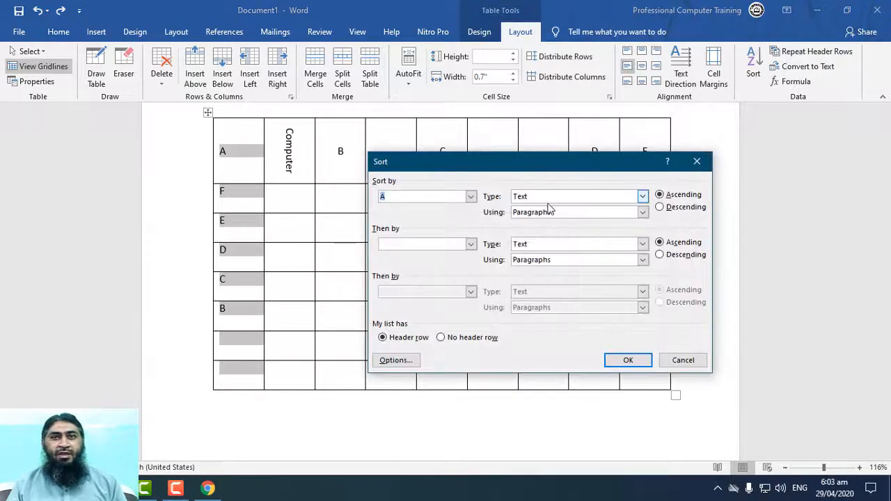
{"action": "left_click", "coordinate": [667, 197]}
{"action": "left_click", "coordinate": [666, 206]}
{"action": "left_click", "coordinate": [667, 195]}
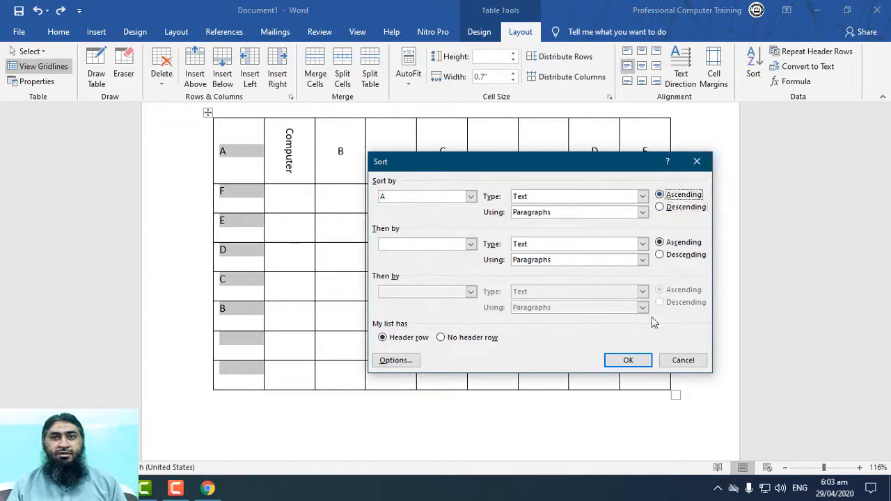
{"action": "left_click", "coordinate": [628, 360]}
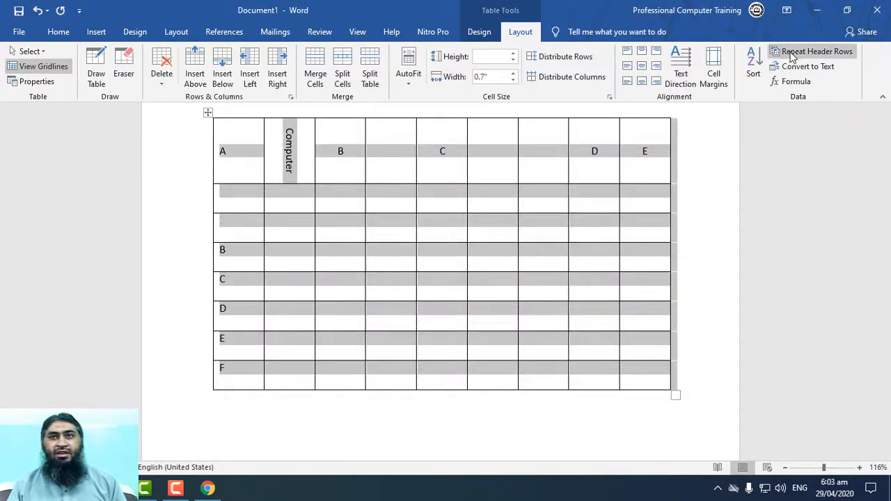
Try sorting the table rows by column A in descending order and undo that sort.
{"action": "left_click", "coordinate": [751, 63]}
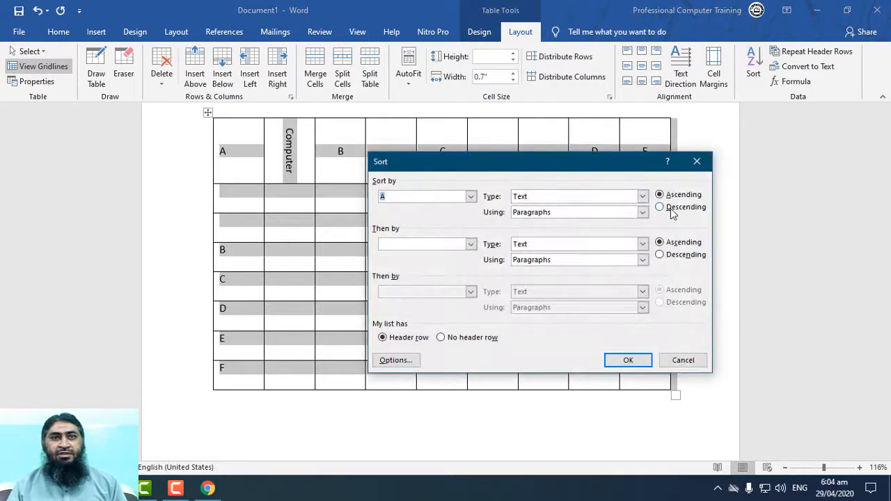
{"action": "left_click", "coordinate": [668, 207]}
{"action": "left_click", "coordinate": [471, 197]}
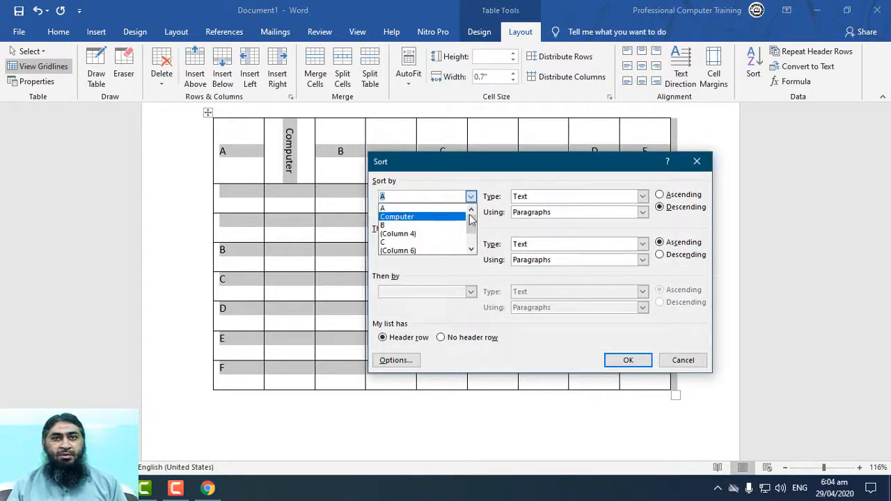
{"action": "left_click", "coordinate": [654, 277]}
{"action": "left_click", "coordinate": [628, 359]}
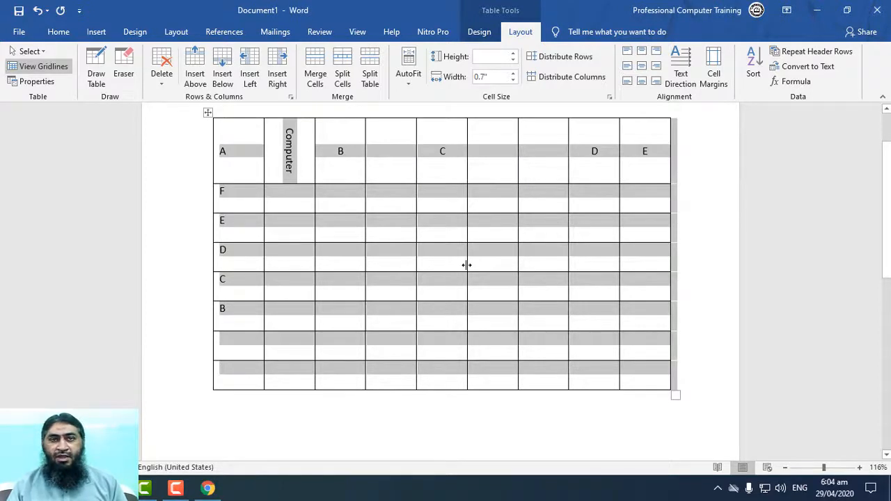
{"action": "key", "text": "ctrl+z"}
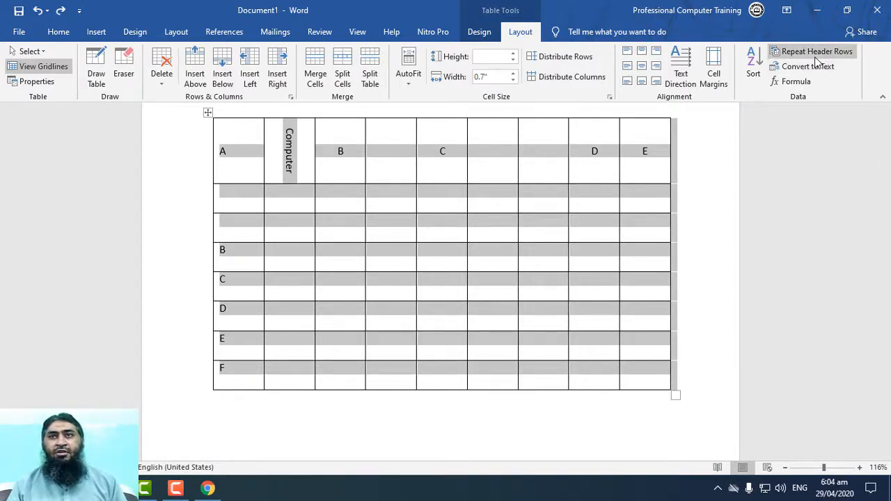
View the row options in the table properties and dismiss the dialog without changes.
{"action": "left_click", "coordinate": [36, 82]}
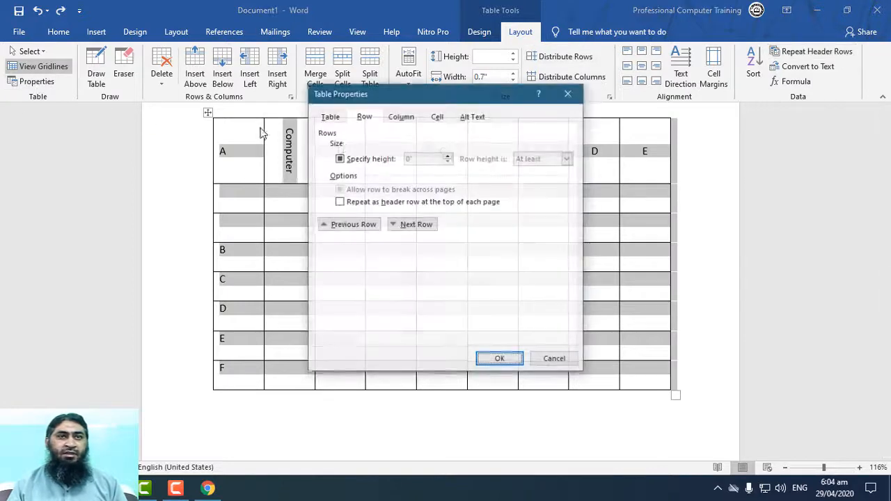
{"action": "left_click", "coordinate": [555, 361]}
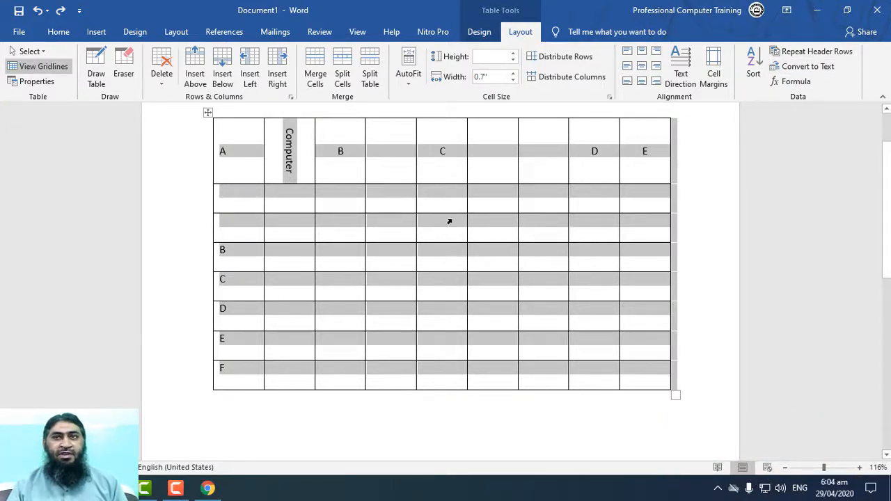
Try converting the whole table to regular text and undo the conversion.
{"action": "left_click", "coordinate": [825, 66]}
{"action": "left_click", "coordinate": [433, 283]}
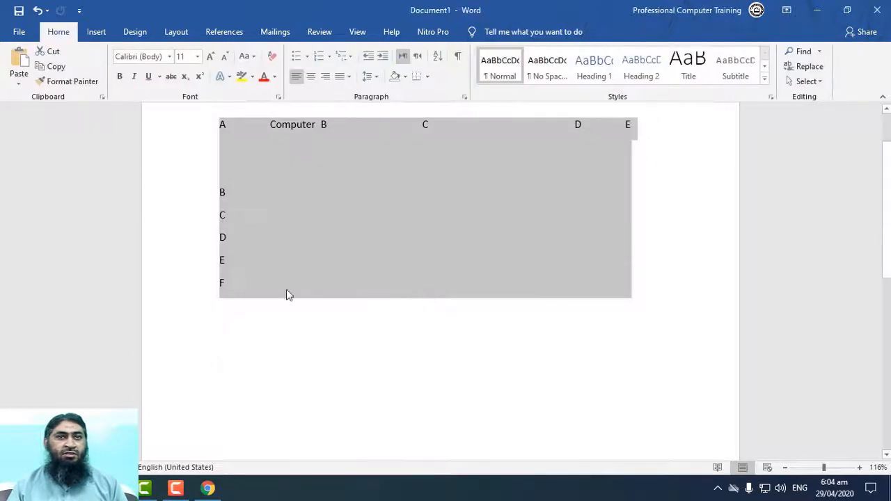
{"action": "left_click", "coordinate": [473, 282]}
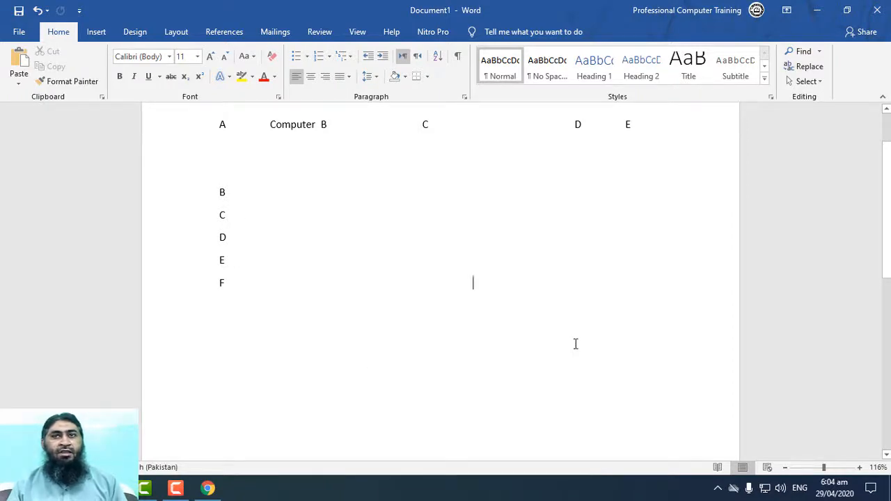
{"action": "key", "text": "ctrl+z"}
{"action": "left_click", "coordinate": [581, 289]}
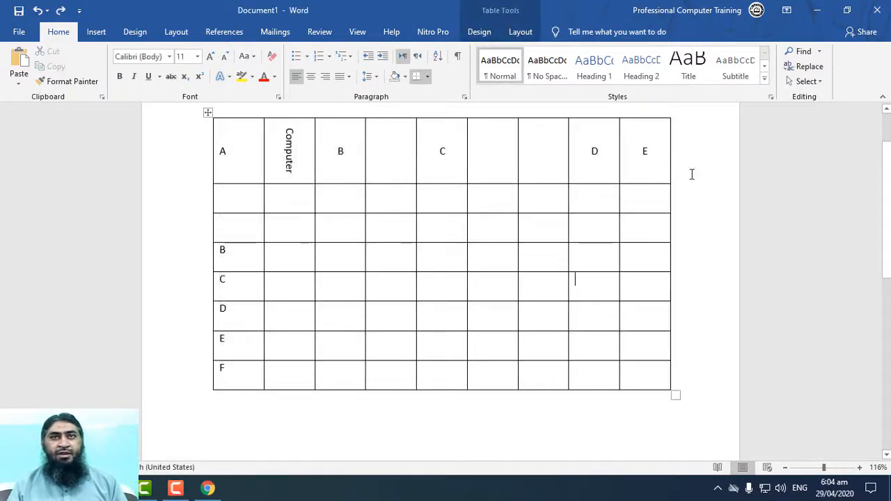
Enter 1000, 200 and 300 in column D in the rows labelled B, C and D.
{"action": "left_click", "coordinate": [521, 32]}
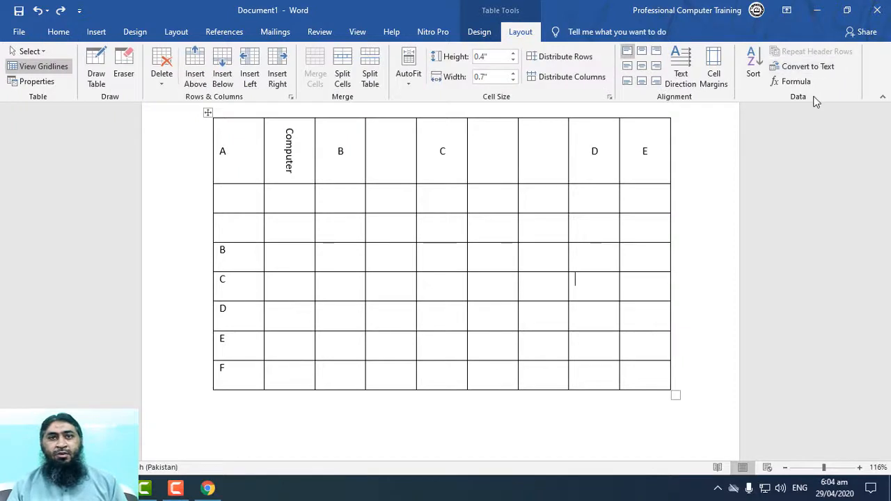
{"action": "left_click", "coordinate": [607, 254]}
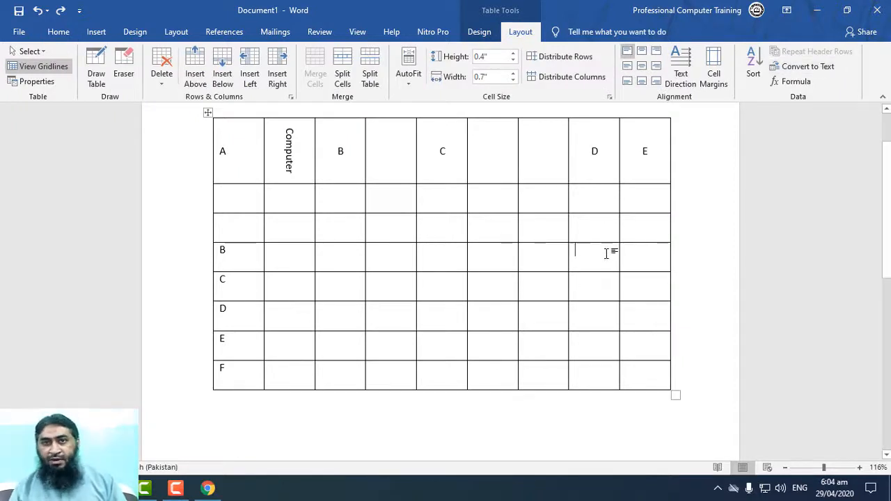
{"action": "type", "text": "1000"}
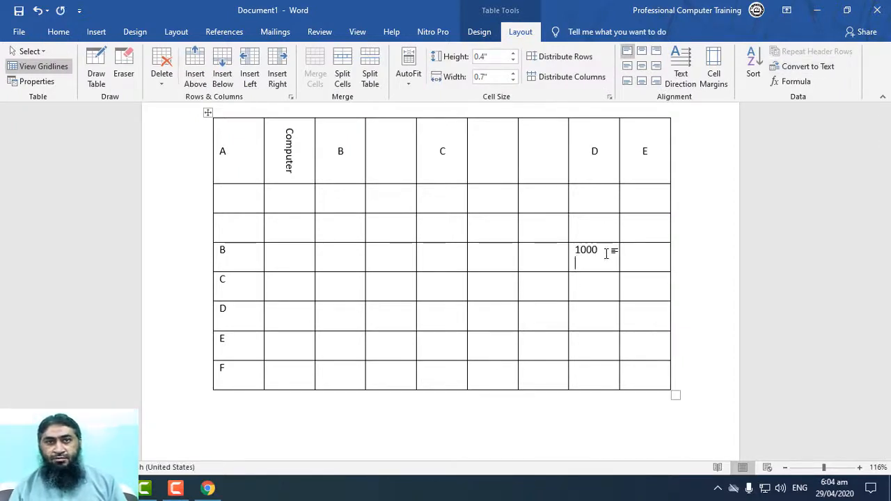
{"action": "type", "text": "200"}
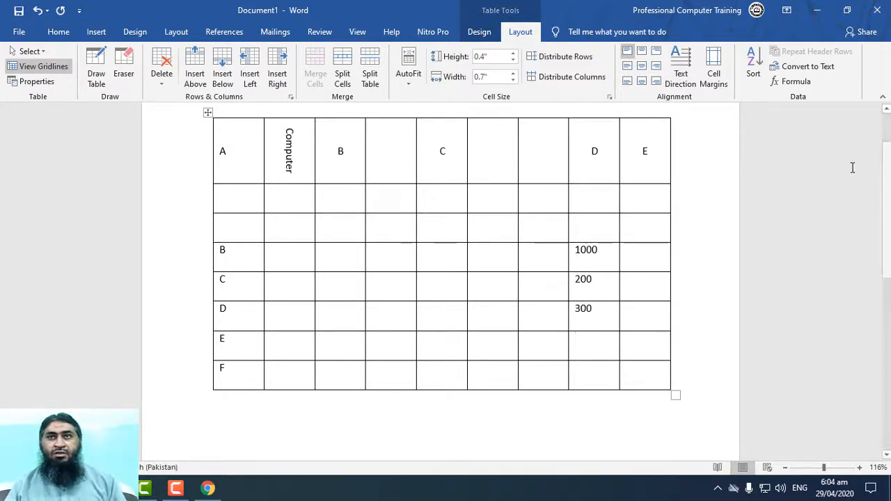
Insert the formula =SUM(ABOVE) in the column D cell directly below 300.
{"action": "left_click", "coordinate": [768, 82]}
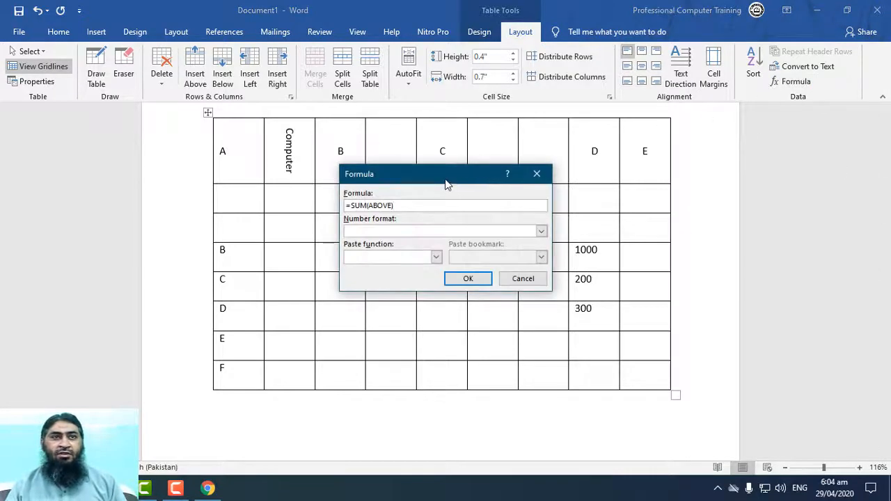
{"action": "left_click_drag", "start_coordinate": [446, 182], "coordinate": [280, 174]}
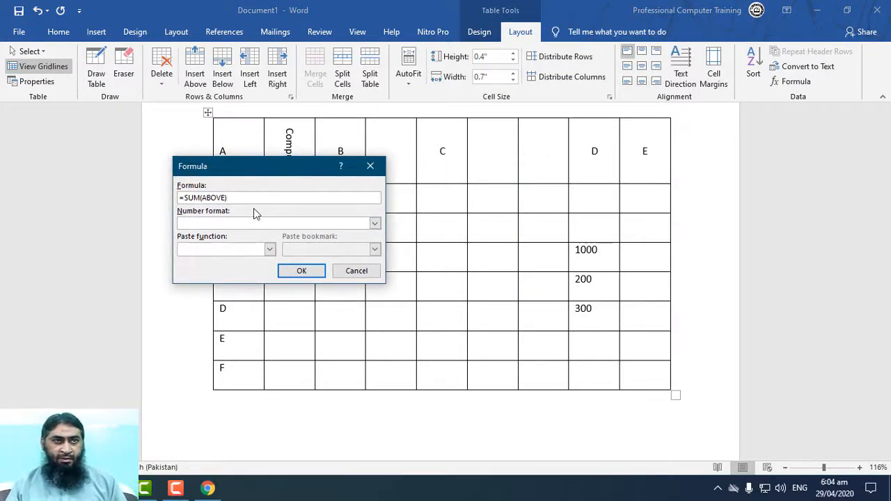
{"action": "left_click", "coordinate": [307, 270]}
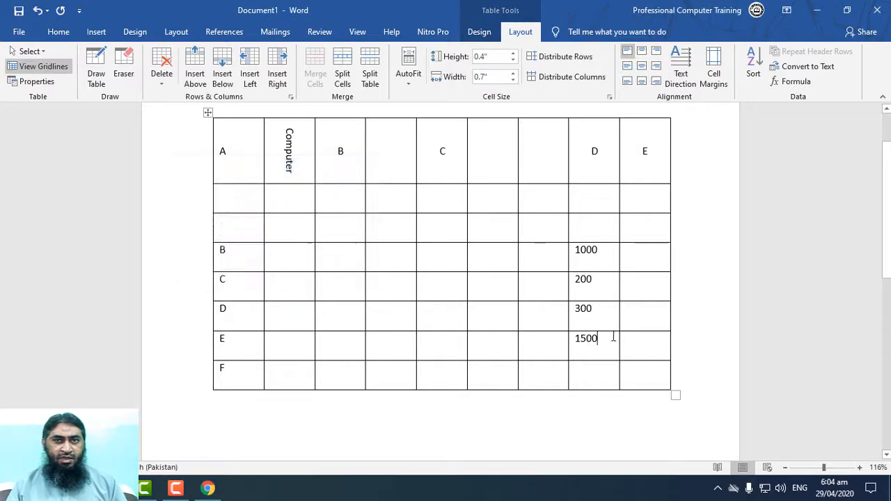
View the formula options for the total cell again and cancel without changes.
{"action": "left_click", "coordinate": [793, 81]}
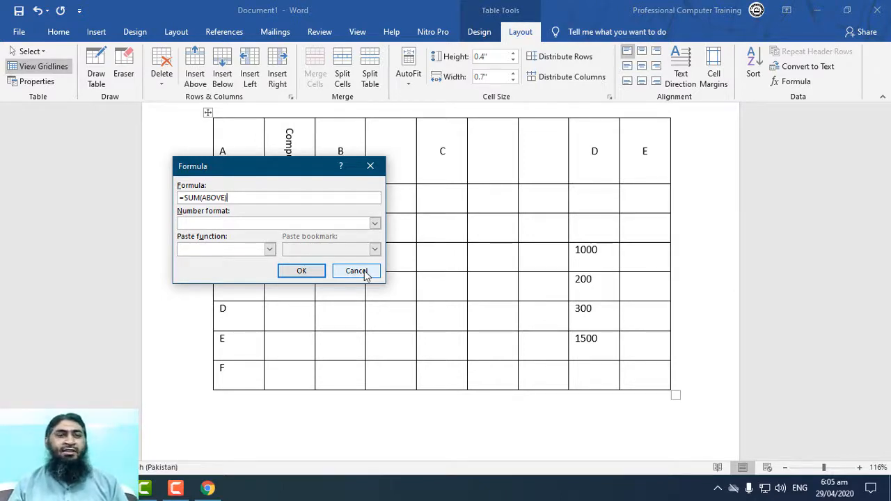
{"action": "left_click", "coordinate": [364, 272]}
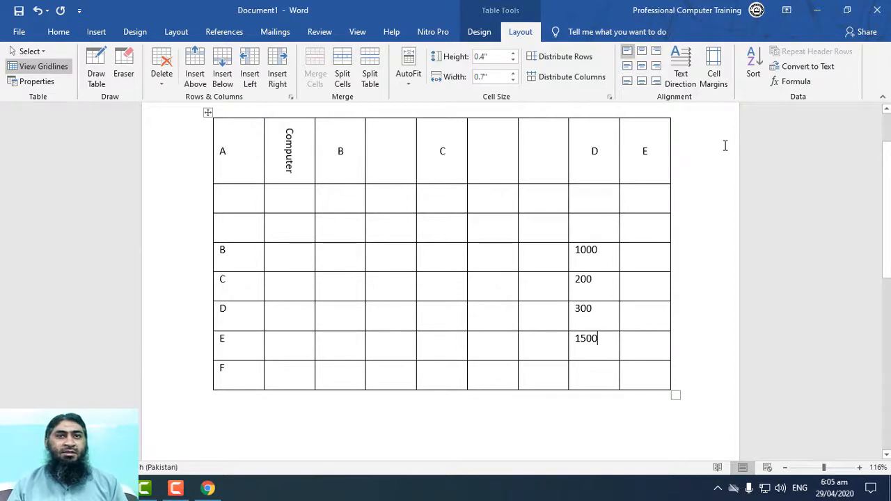
View the context commands for empty cells, including the row, column and cell insertion options, and dismiss them.
{"action": "right_click", "coordinate": [397, 226]}
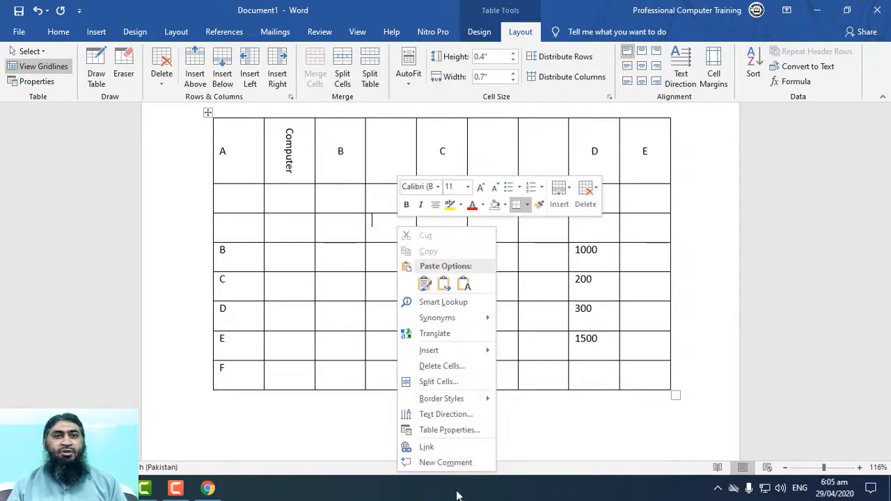
{"action": "left_click", "coordinate": [517, 234]}
{"action": "right_click", "coordinate": [396, 176]}
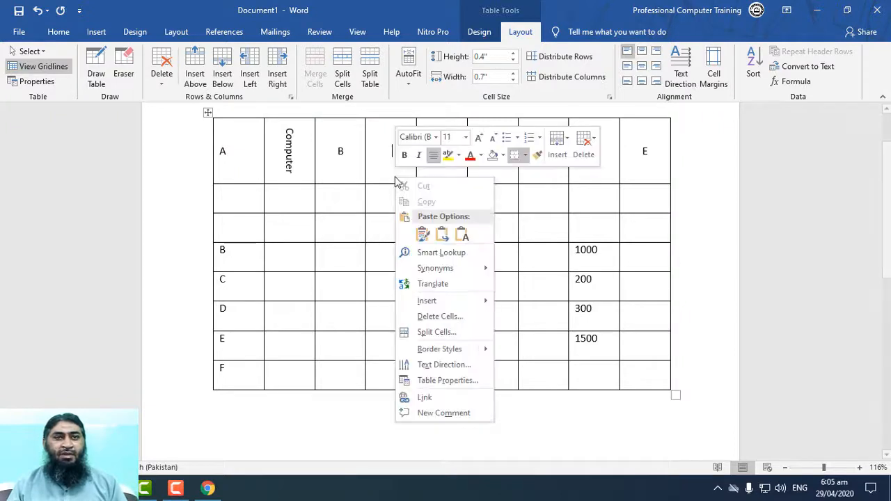
{"action": "mouse_move", "coordinate": [457, 301]}
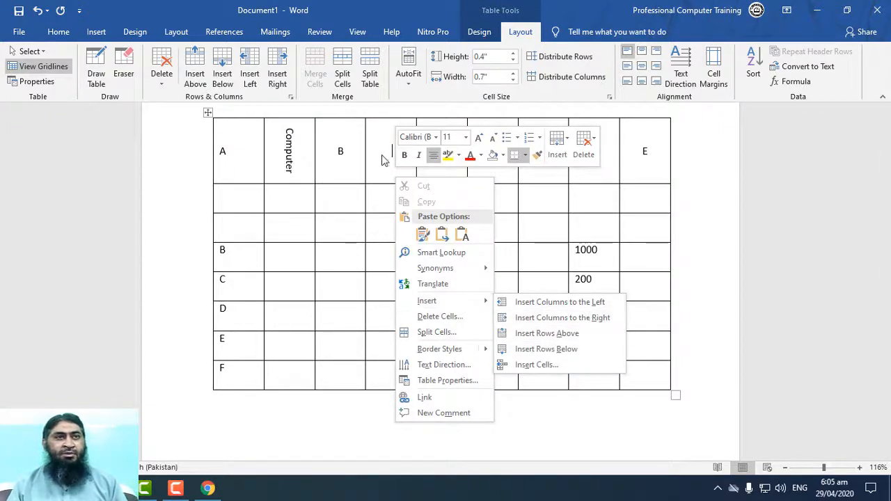
{"action": "key", "text": "Escape"}
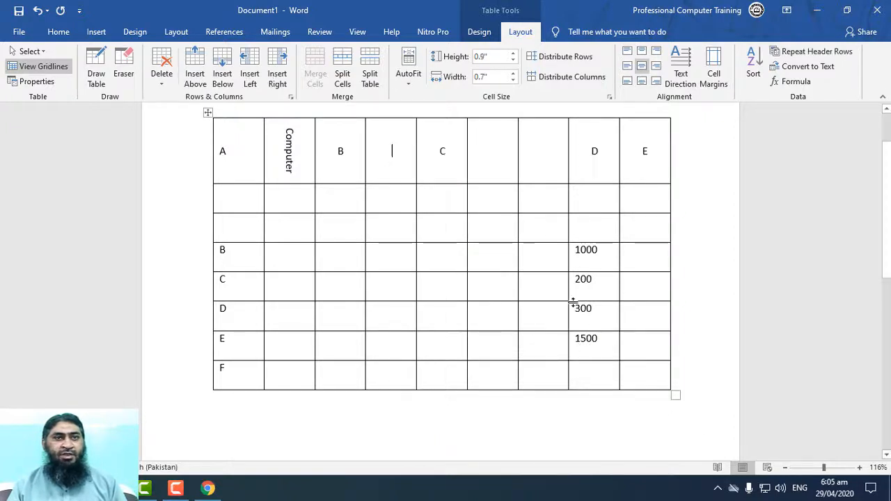
Insert a new column to the left of column B.
{"action": "right_click", "coordinate": [358, 197]}
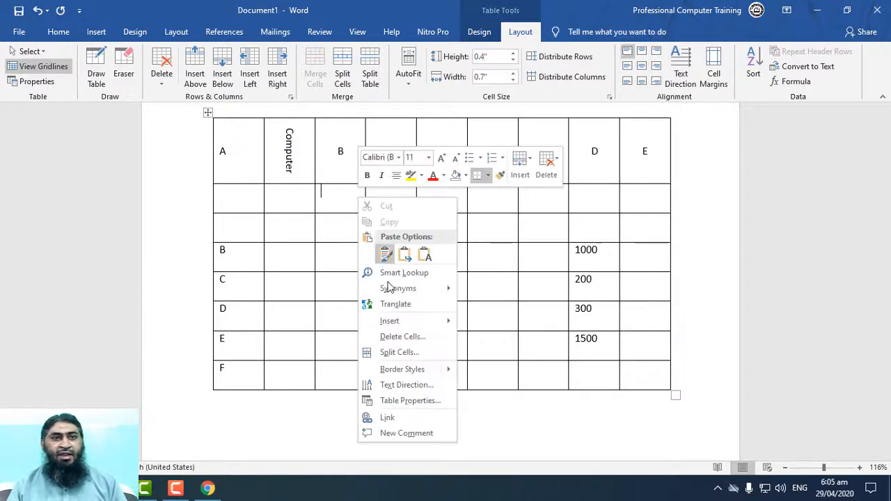
{"action": "mouse_move", "coordinate": [417, 321]}
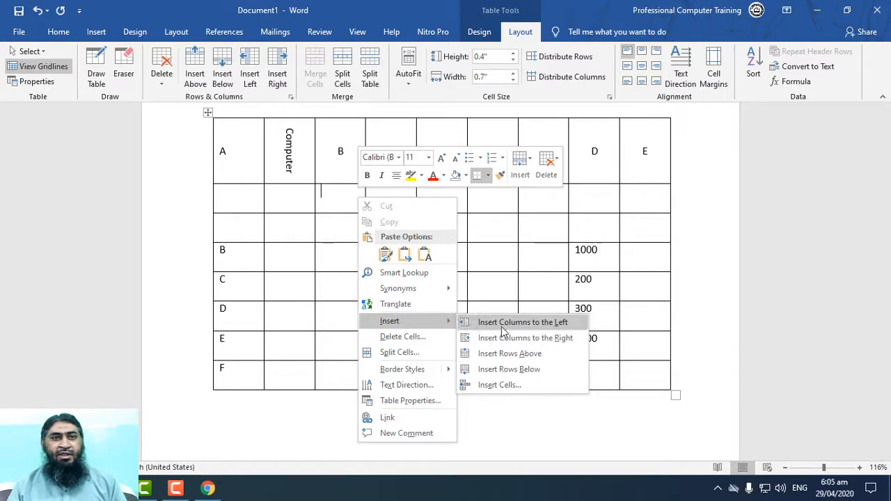
{"action": "left_click", "coordinate": [501, 327]}
Examine the context commands for the empty third-row cell between columns B and C, such as splitting cells and table properties.
{"action": "right_click", "coordinate": [418, 225]}
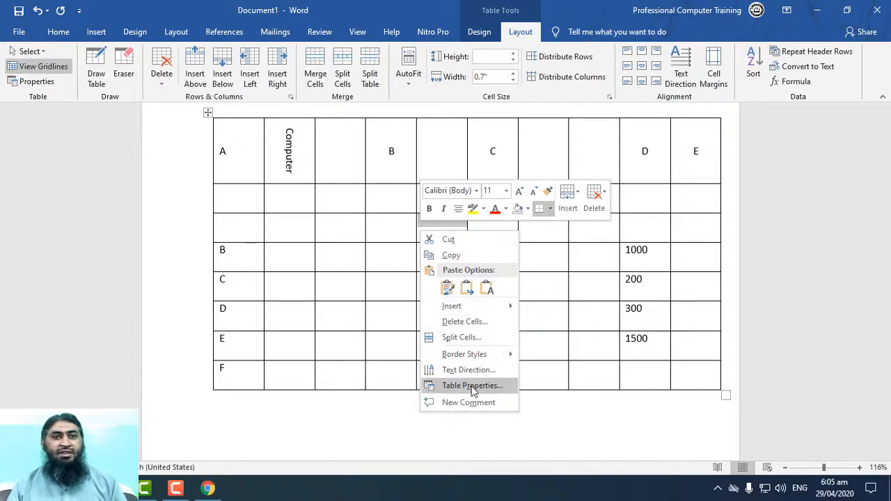
{"action": "left_click", "coordinate": [538, 347]}
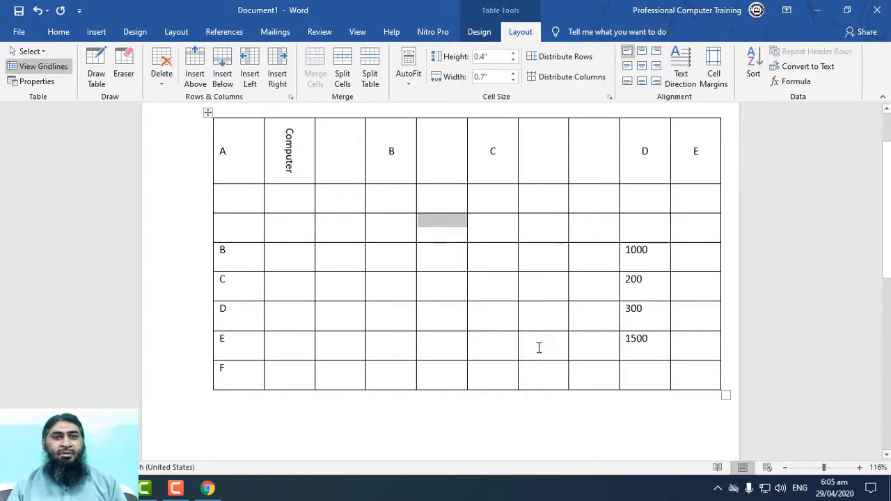
{"action": "right_click", "coordinate": [460, 233]}
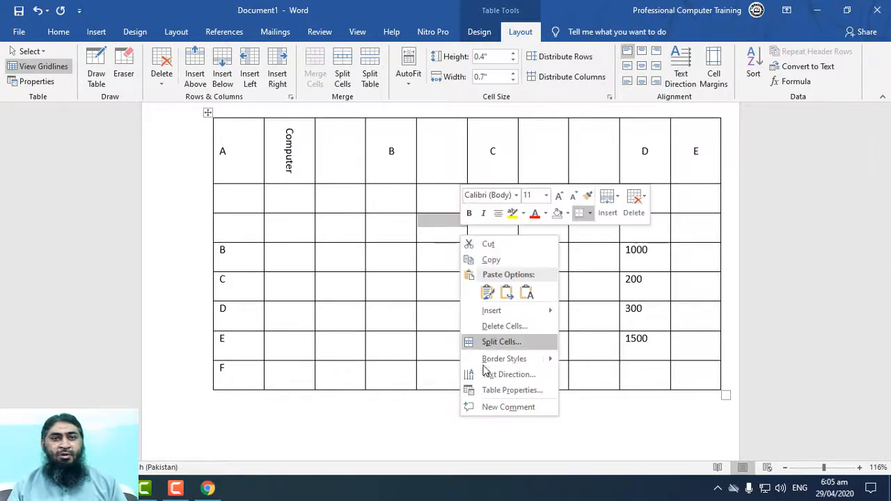